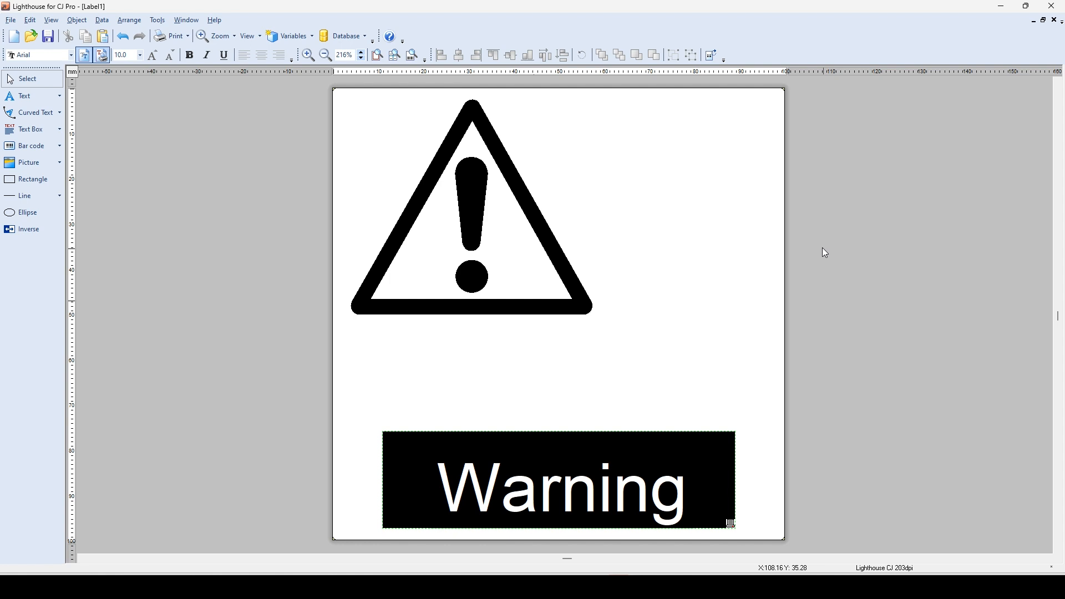
Step: Try aligning the warning triangle to the label's bottom, vertical centre, top, right, horizontal centre and left in turn
left_click(550, 244)
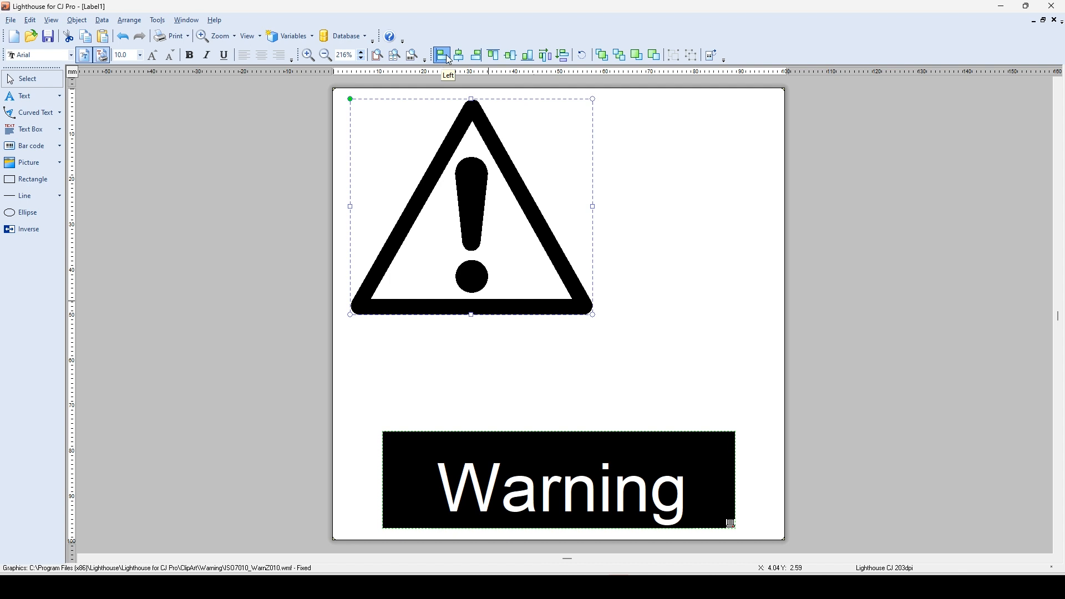
left_click(528, 55)
left_click(511, 55)
left_click(489, 56)
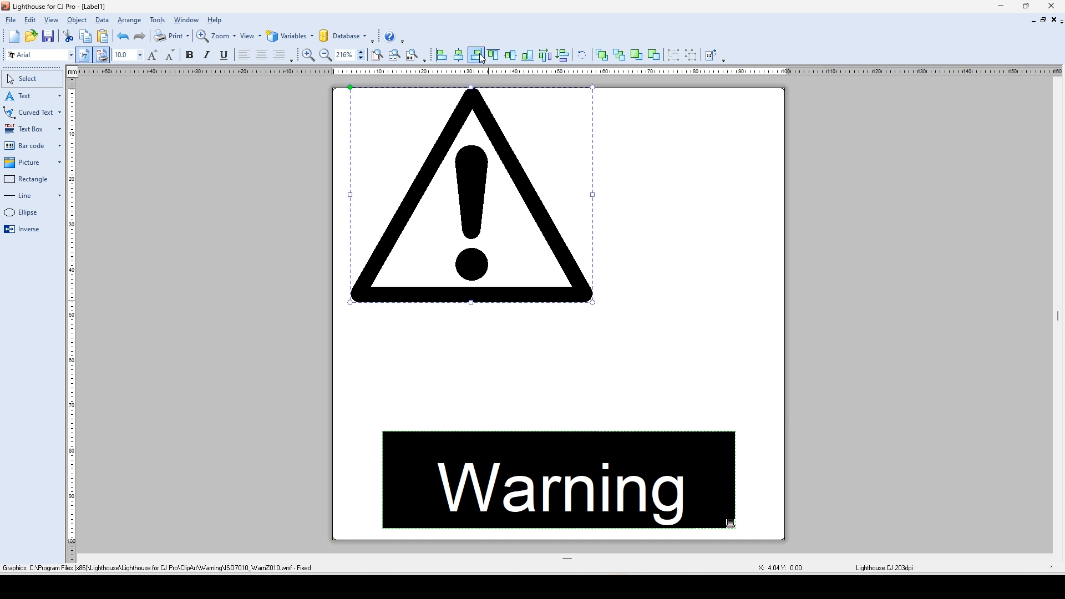
left_click(477, 56)
left_click(459, 55)
left_click(444, 58)
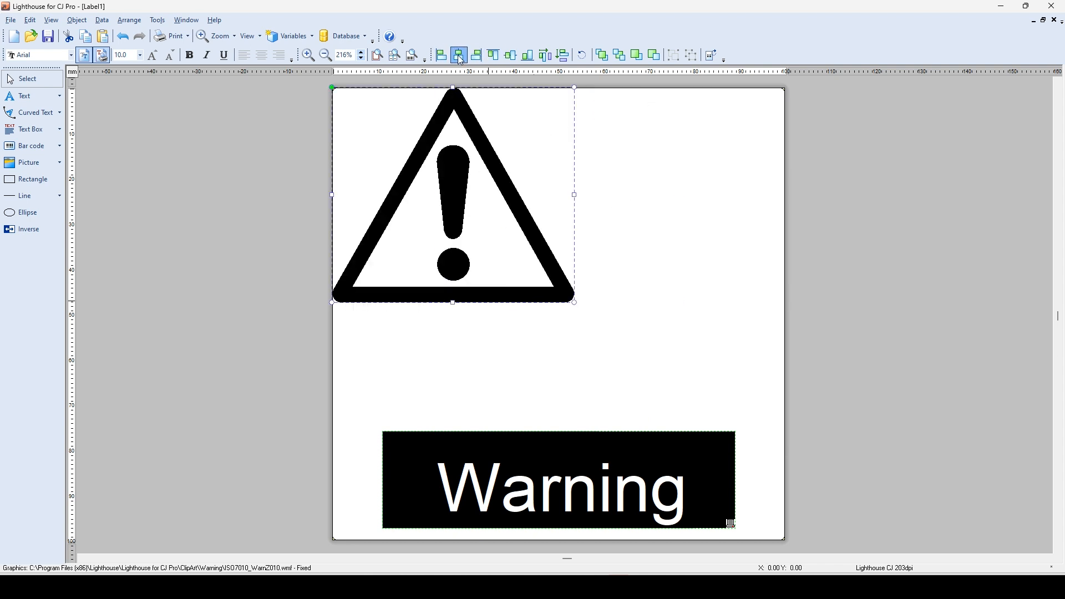
Step: Centre the warning triangle horizontally and vertically on the label, and nudge it upward to leave a gap above the Warning banner
left_click(459, 55)
left_click(511, 57)
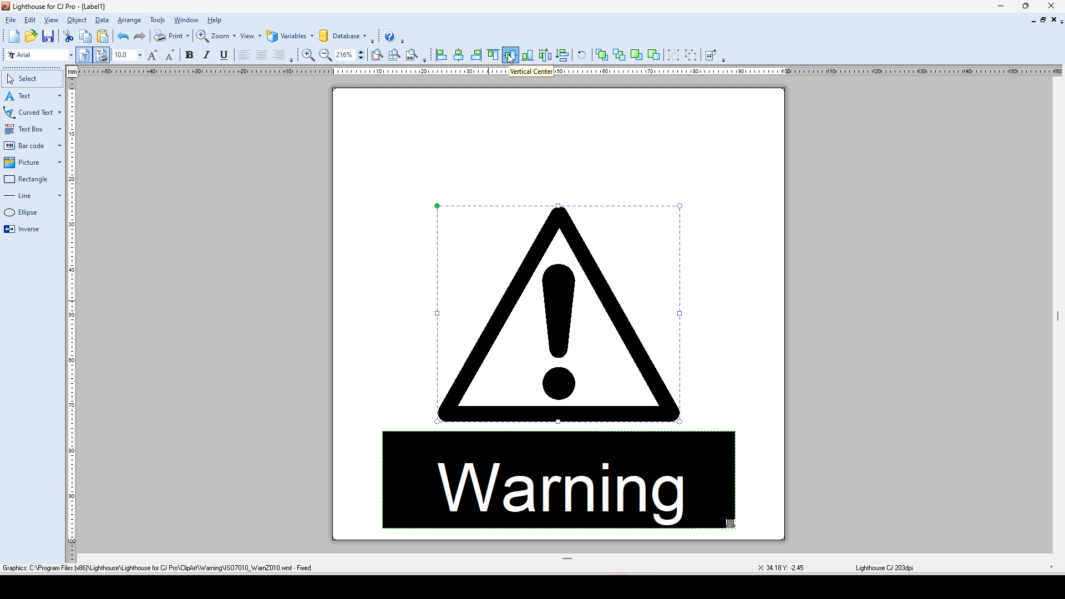
key("Up")
key("Up")
key("Up")
key("Up")
key("Up")
key("Up")
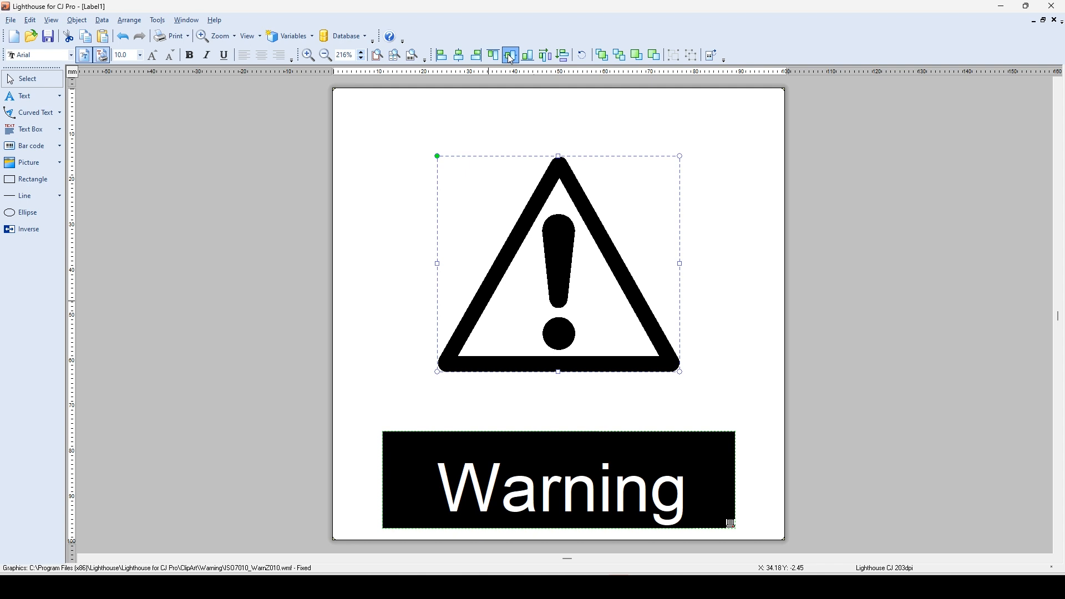
left_click(598, 426)
left_click(594, 492)
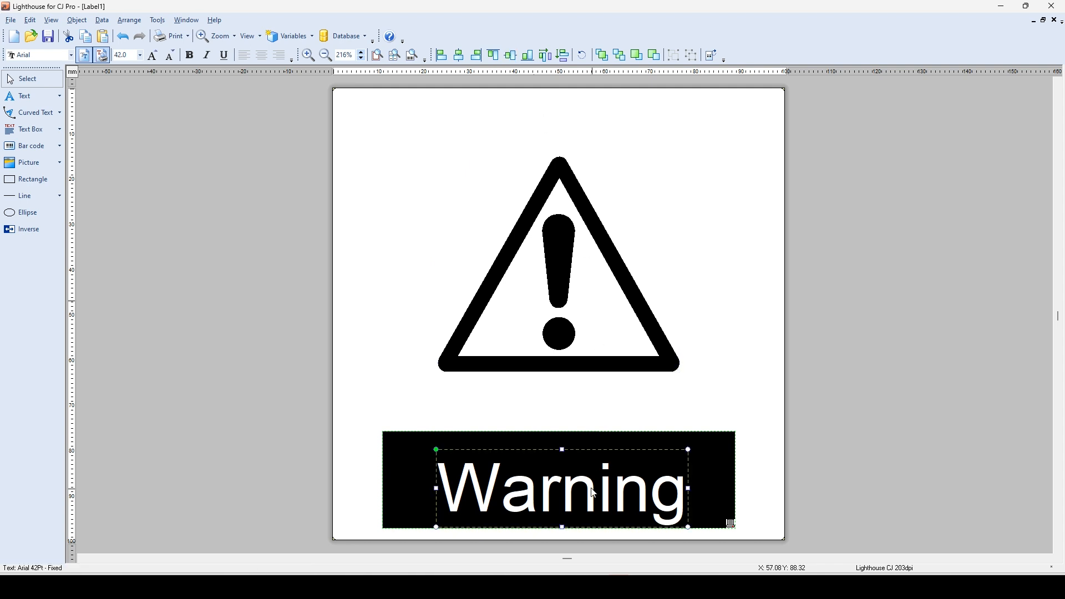
left_click(402, 440)
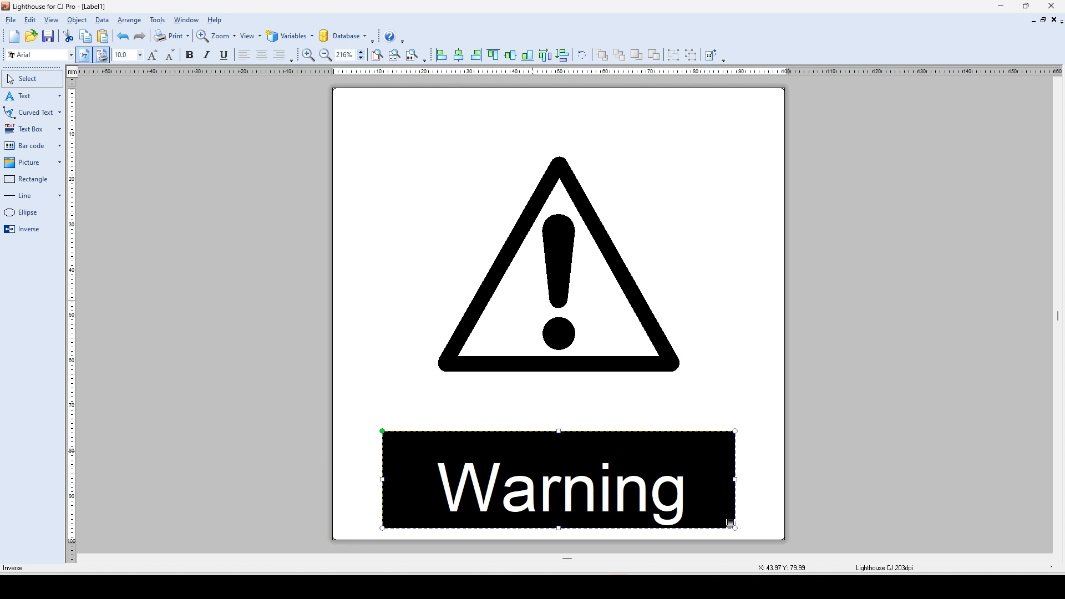
left_click(773, 409)
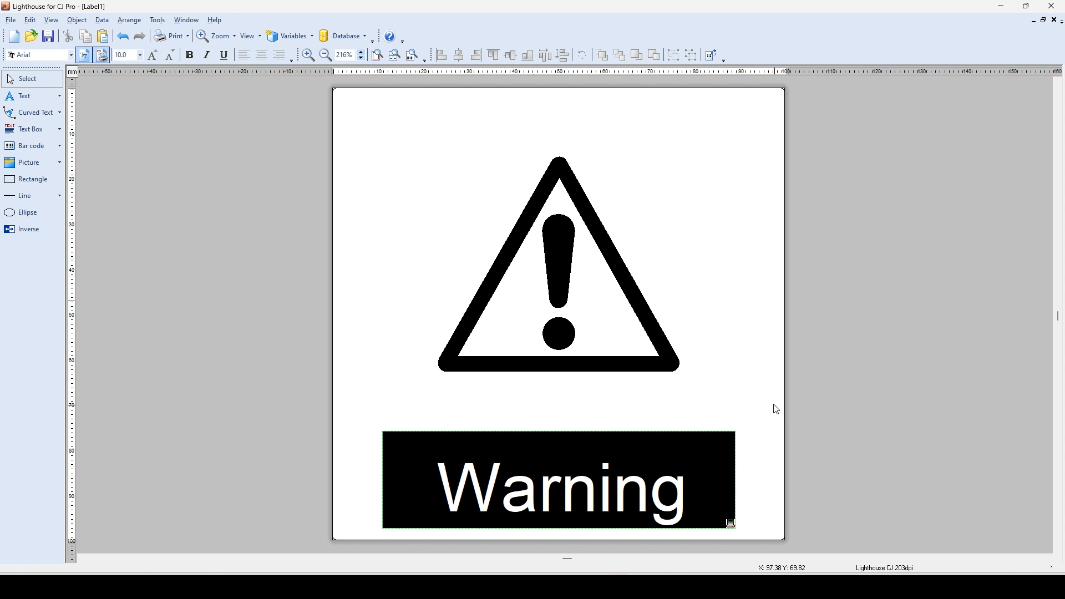
Step: Select the black inverse box together with the Warning text and try the left, centre, right, top, middle and bottom alignments between them
left_click(726, 462)
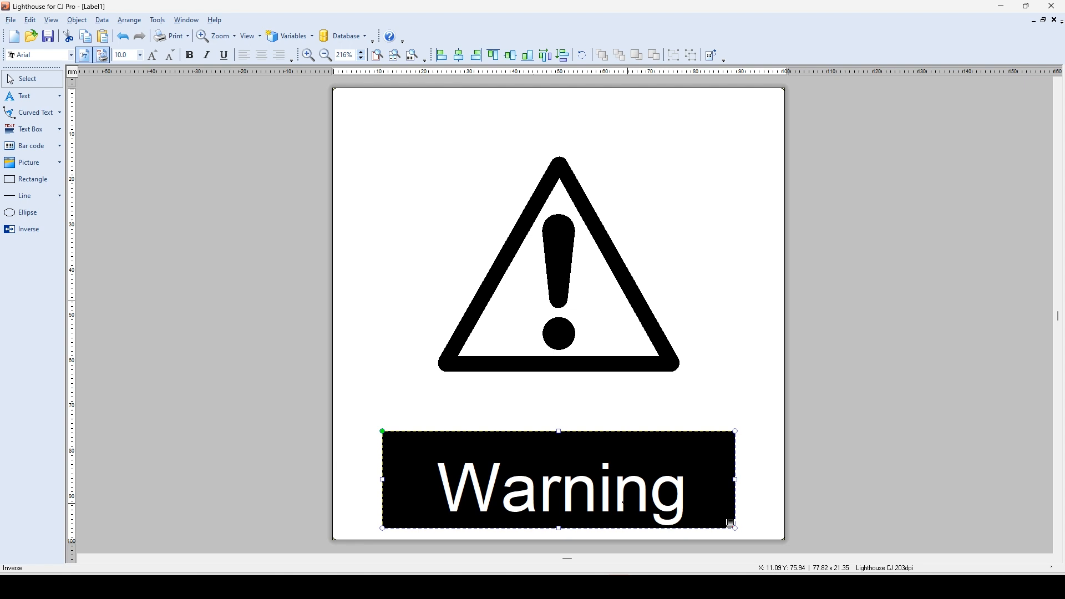
left_click(629, 508, "shift")
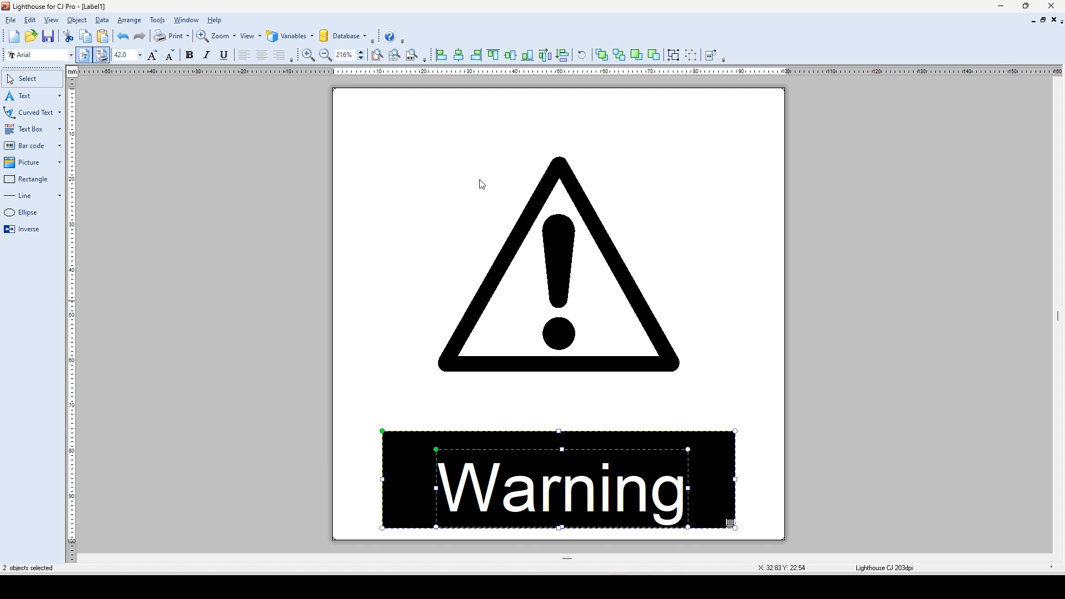
left_click(448, 58)
left_click(460, 57)
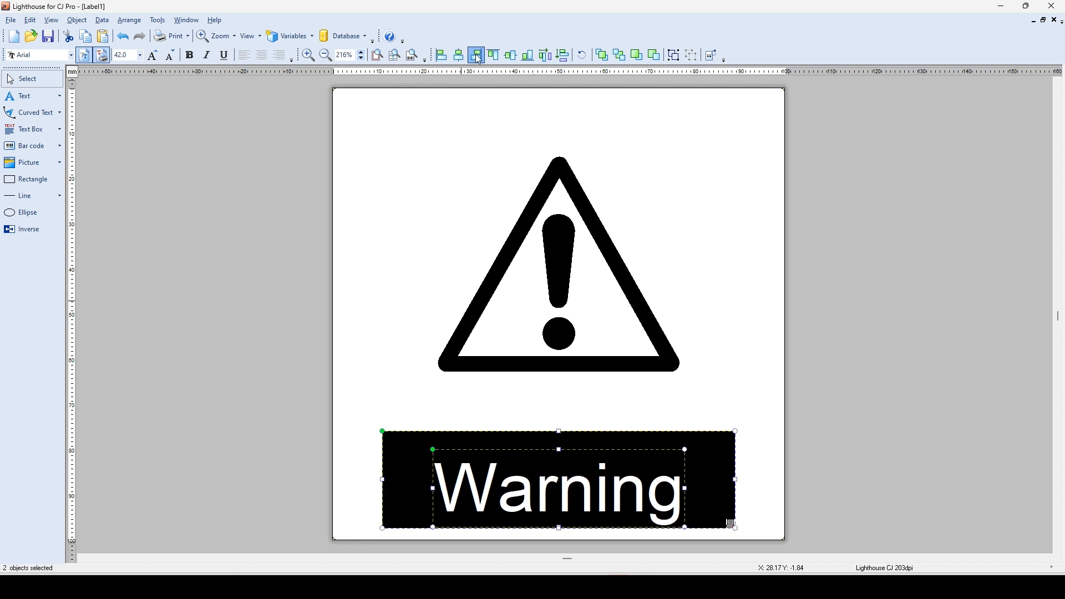
left_click(478, 57)
left_click(493, 55)
left_click(511, 55)
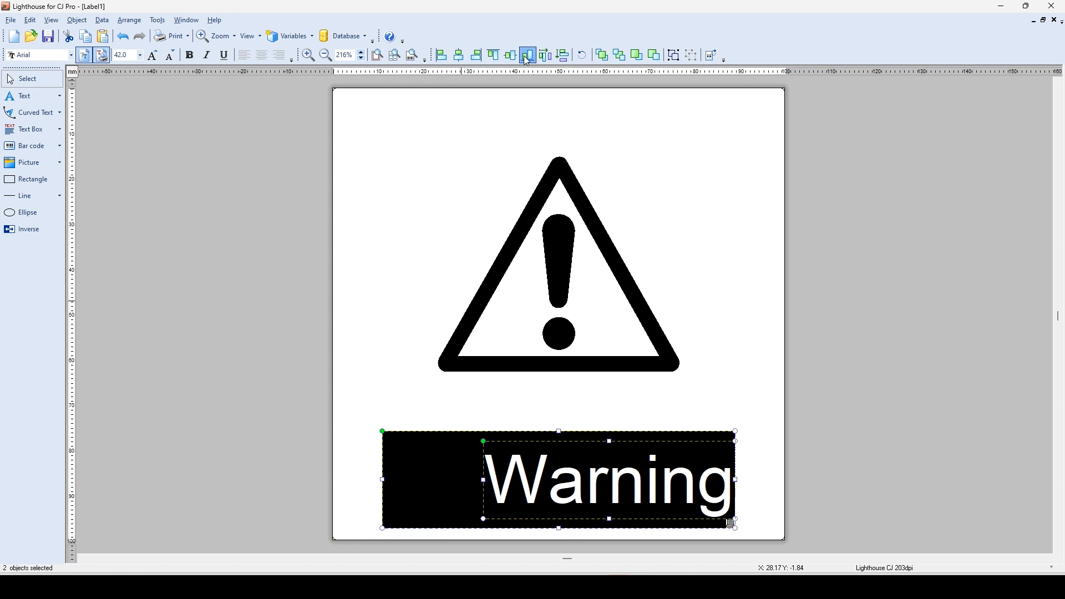
left_click(527, 56)
left_click(510, 55)
left_click(493, 56)
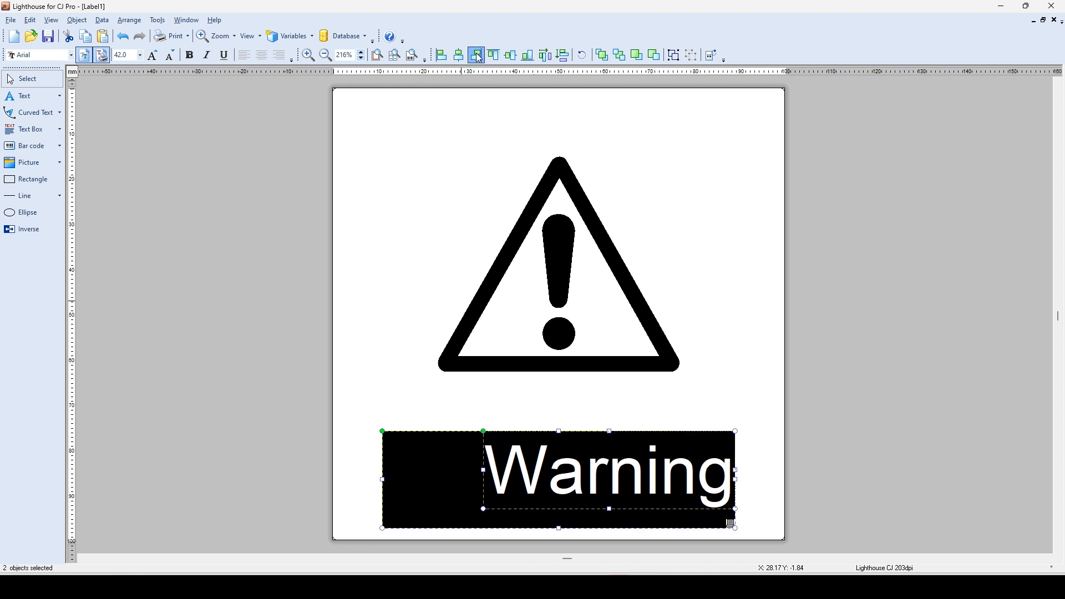
Step: Centre the Warning text horizontally and vertically inside the black inverse box
left_click(459, 55)
left_click(442, 55)
left_click(460, 55)
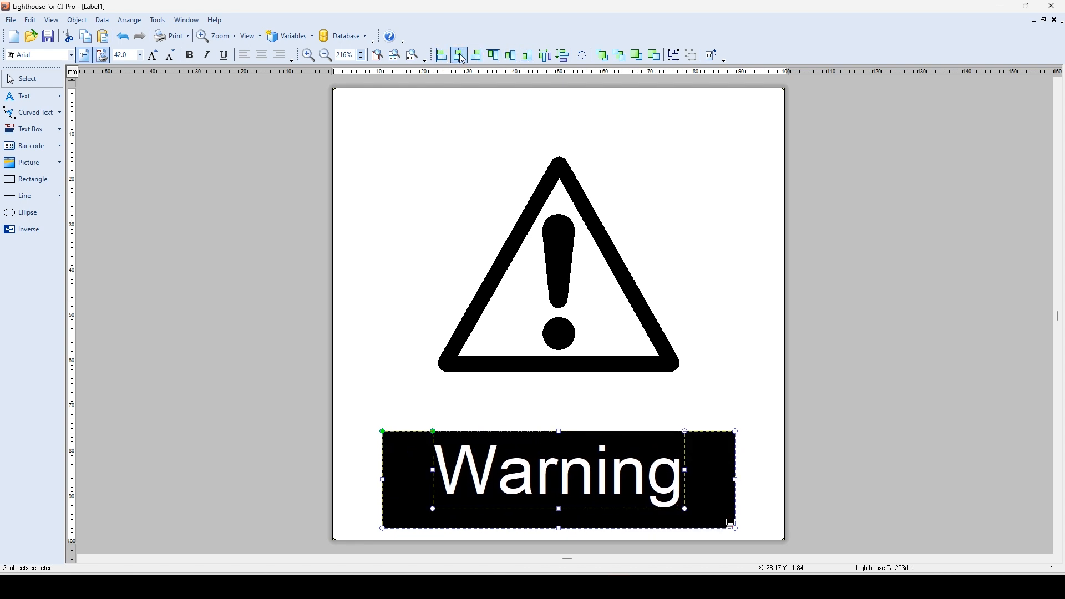
left_click(511, 56)
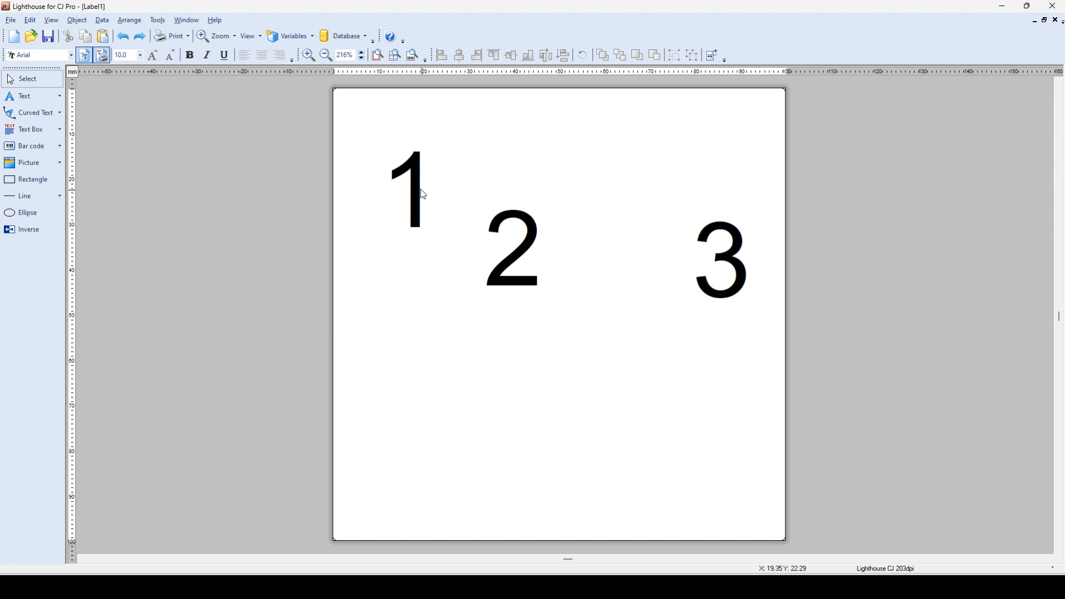
Step: Select the numbers 1, 2 and 3 together and space them equally, first horizontally and then vertically
left_click(421, 192)
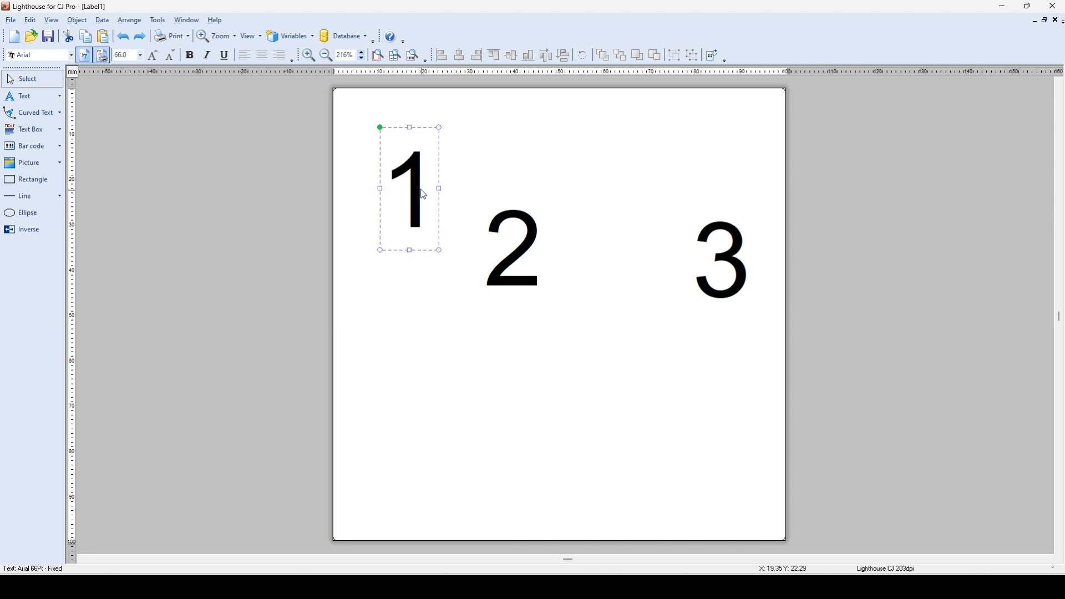
left_click(495, 263, "shift")
left_click(712, 255, "shift")
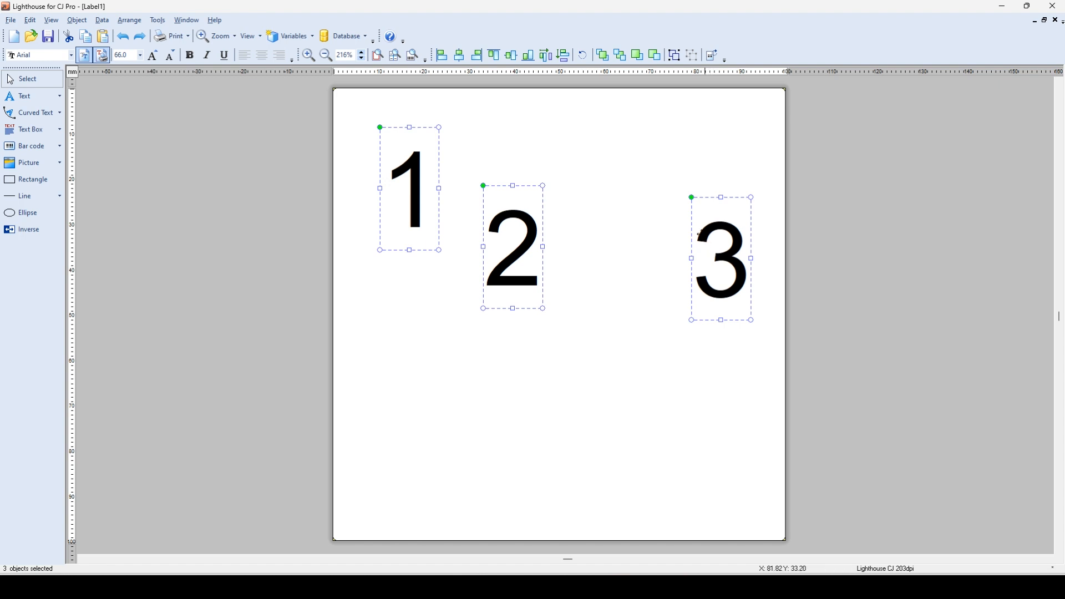
left_click(546, 55)
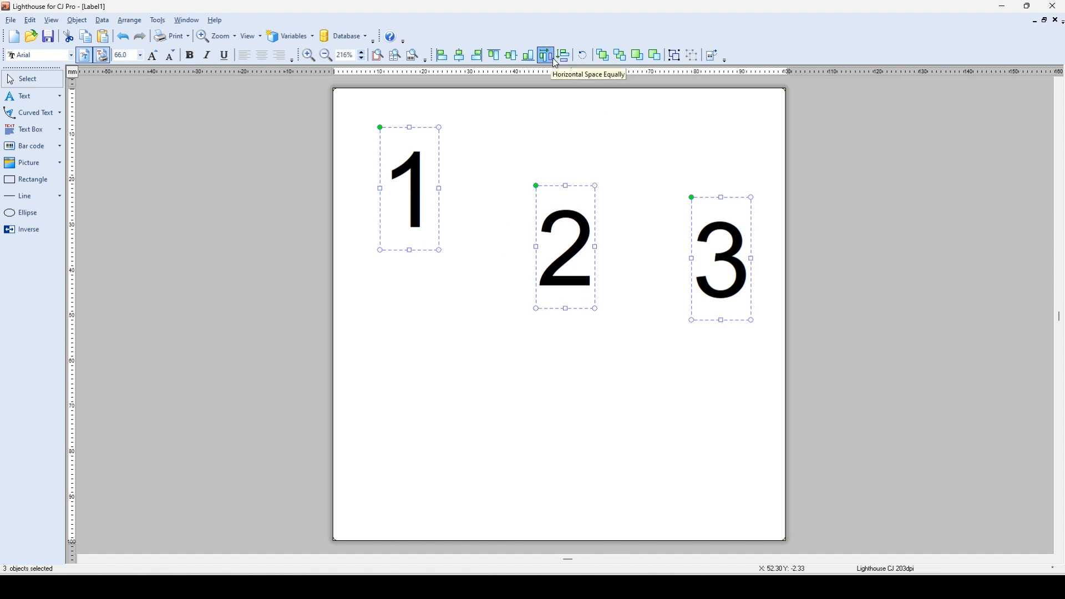
left_click(563, 63)
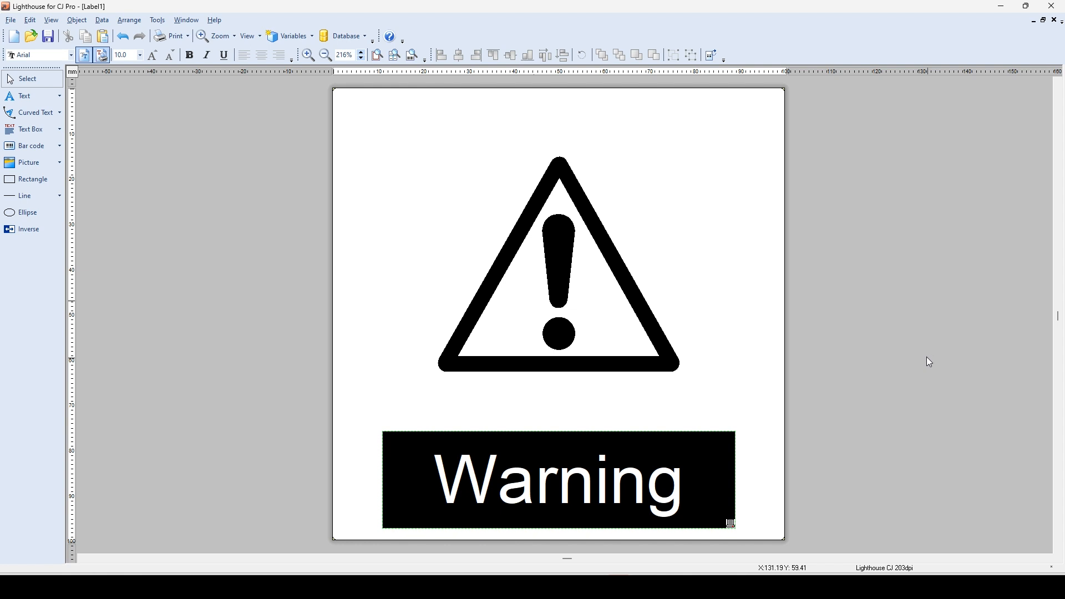
Step: Rotate the warning triangle through a full turn in 90-degree increments
left_click(611, 320)
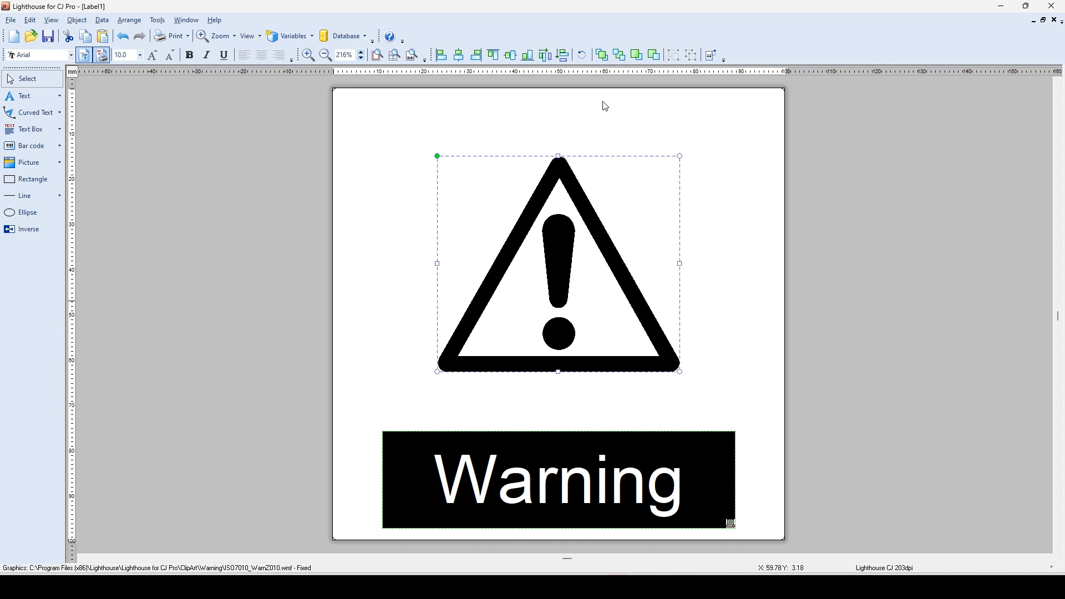
left_click(582, 55)
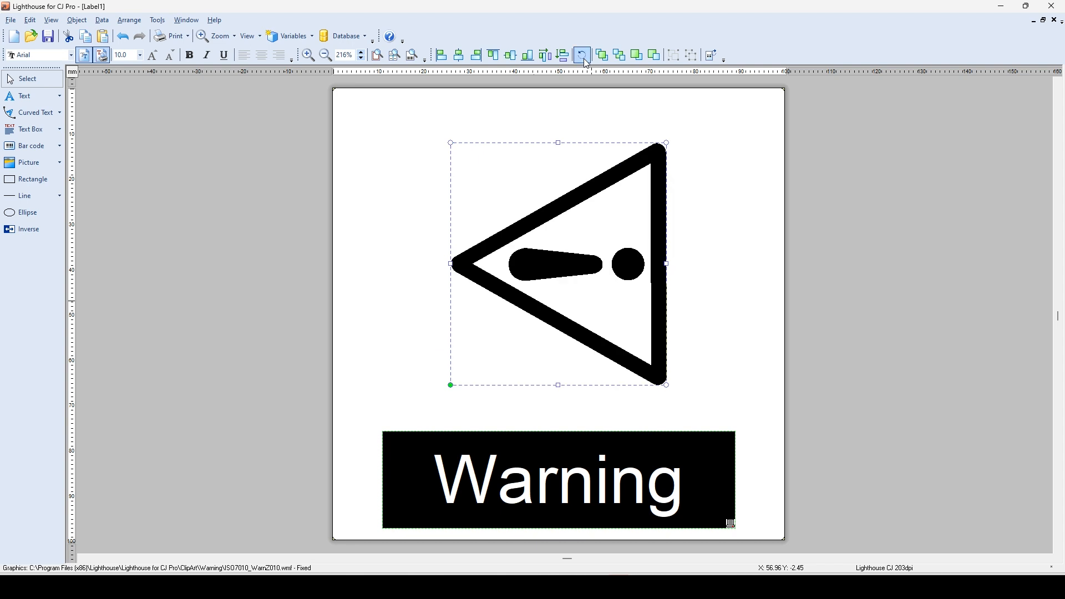
left_click(582, 55)
left_click(586, 62)
left_click(586, 62)
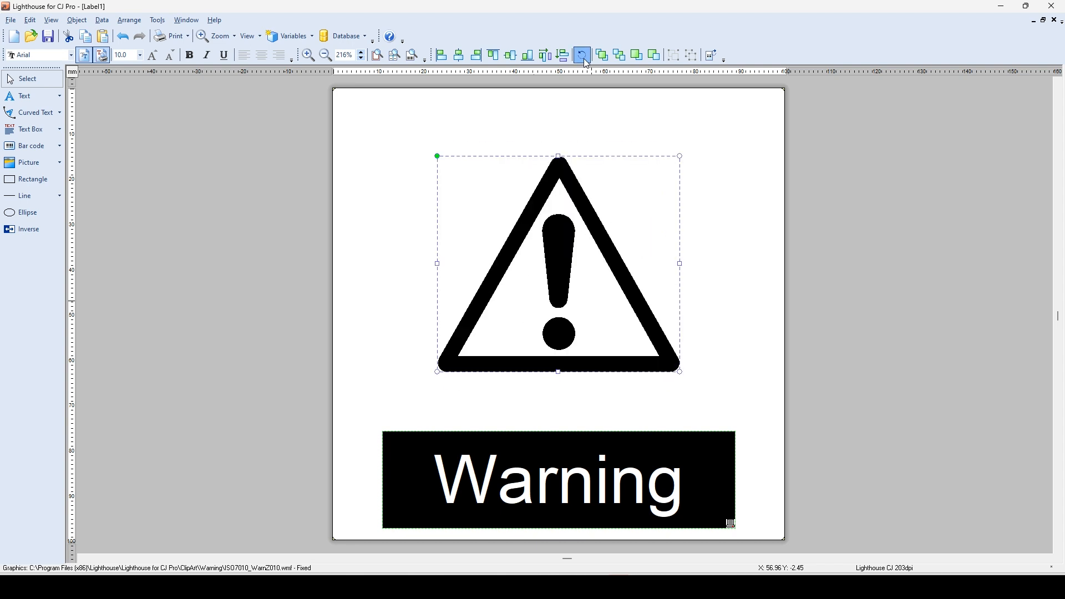
Step: Set the Warning text's rotation to 10 degrees in its appearance properties and apply the change
left_click(653, 472)
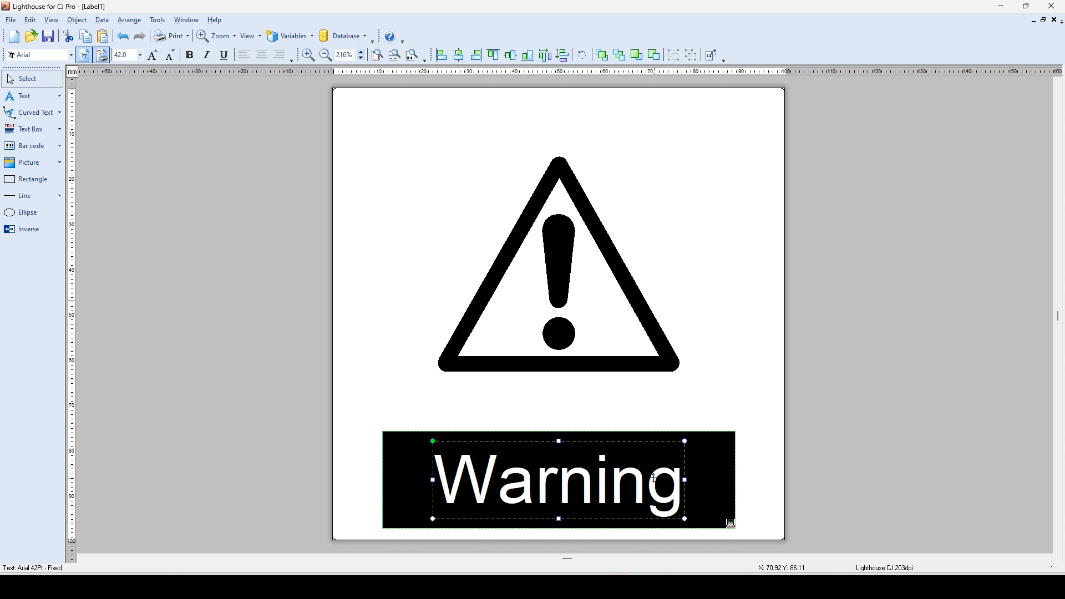
double_click(655, 480)
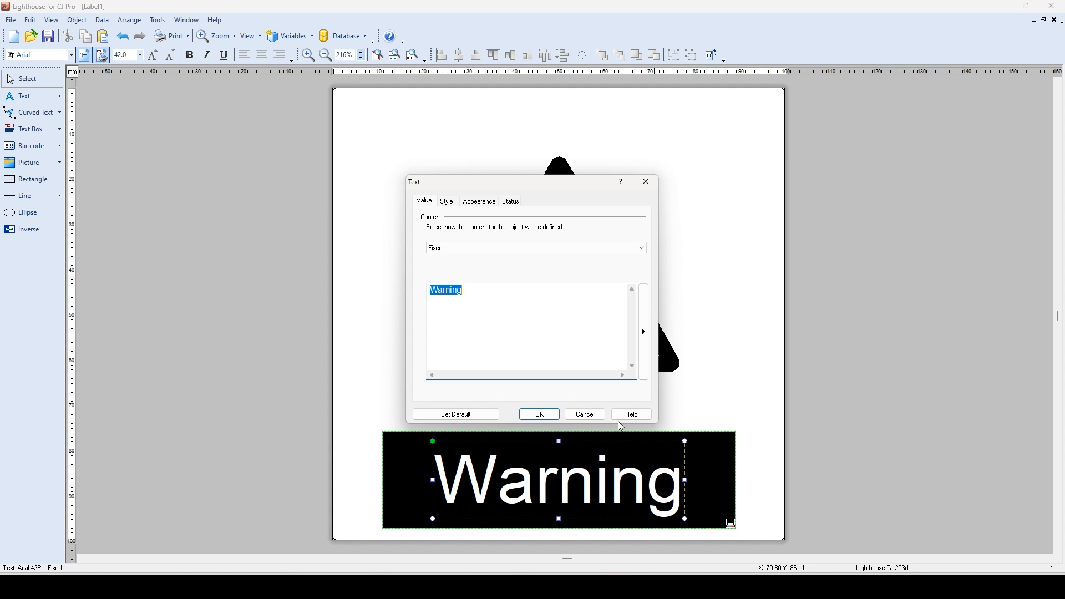
left_click(483, 204)
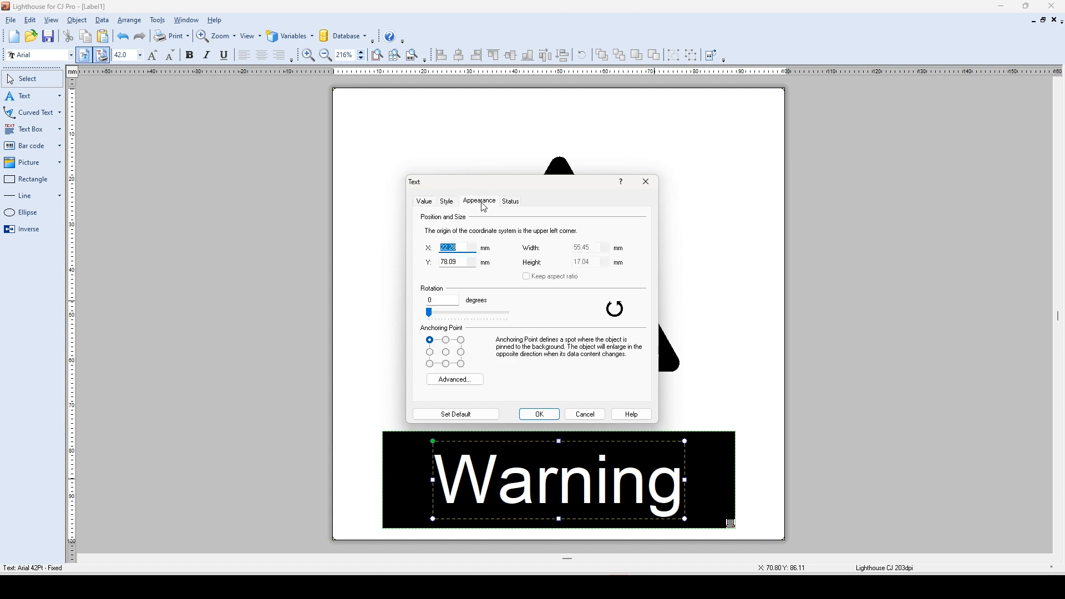
left_click(431, 300)
double_click(430, 300)
mouse_move(430, 314)
left_mouse_down()
mouse_move(488, 312)
mouse_move(429, 314)
left_mouse_up()
left_click(471, 314)
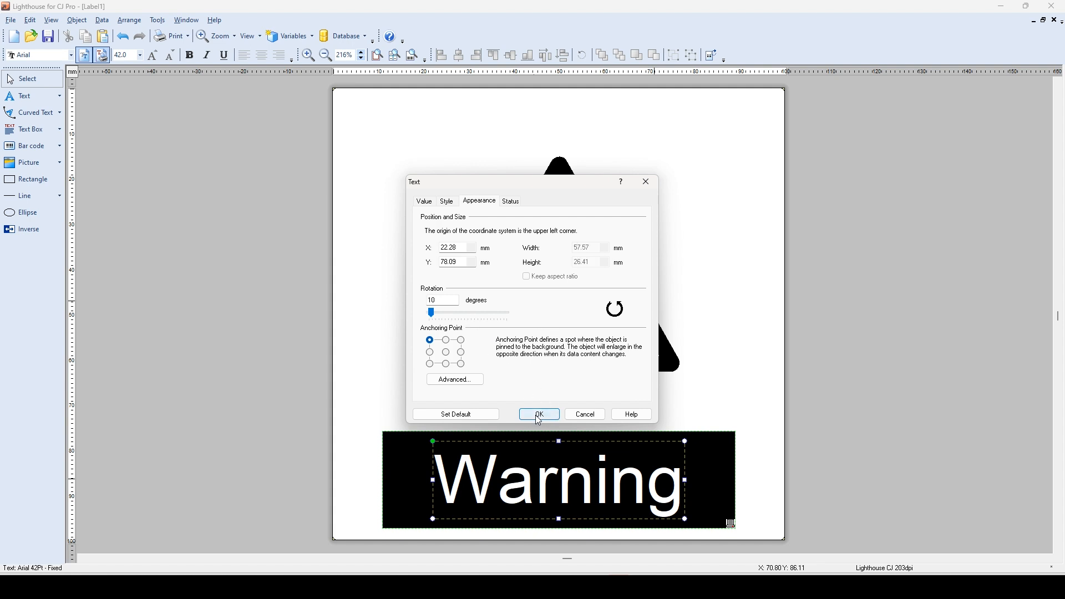
left_click(538, 414)
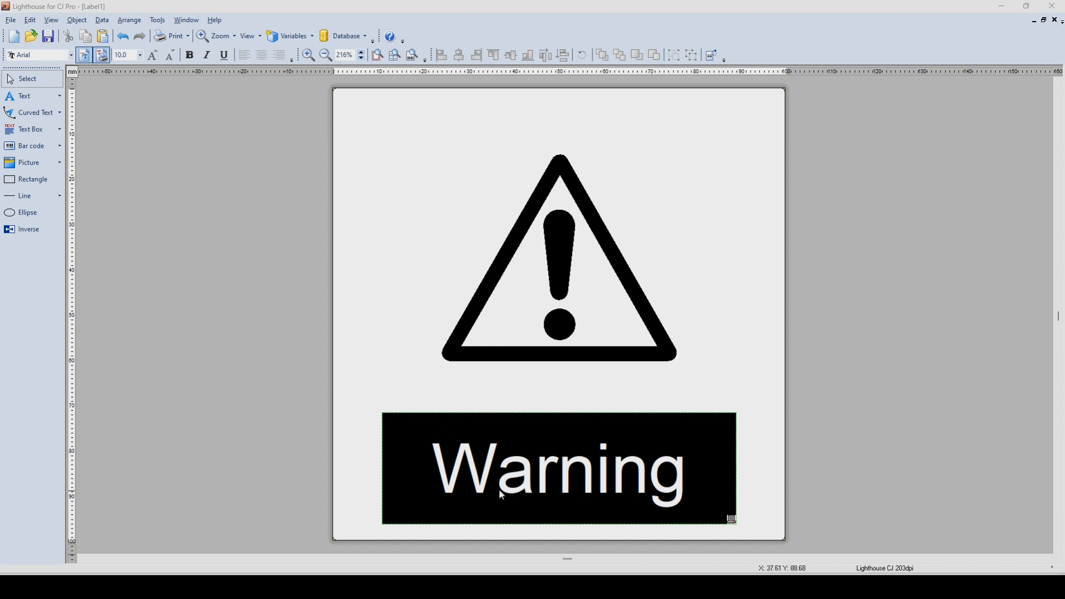
Step: Group the black inverse box and the Warning text into a single object
left_click(450, 511)
left_click(461, 478, "shift")
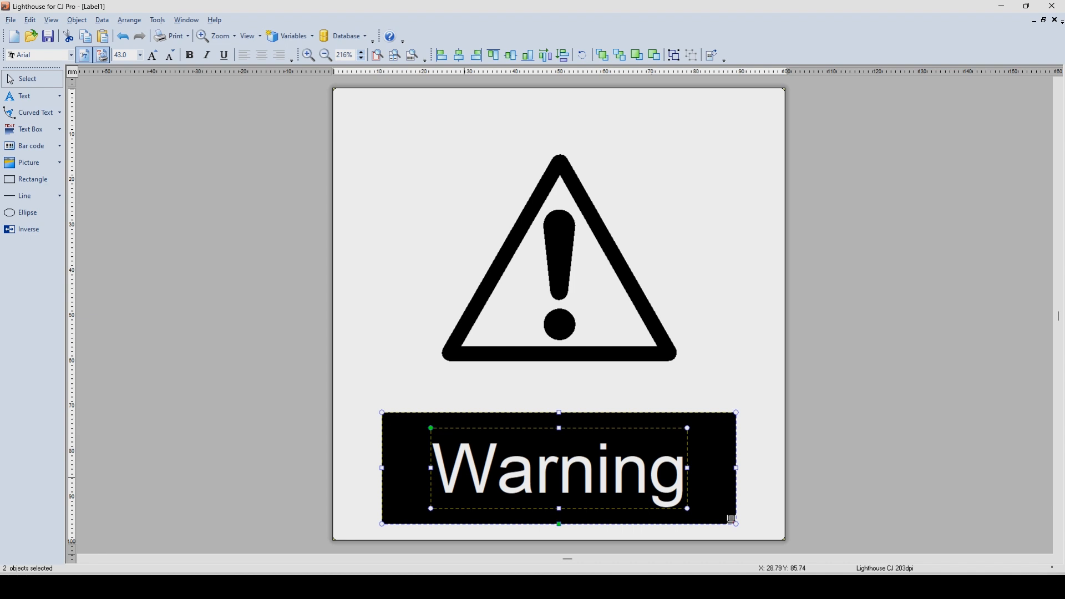
left_click(677, 60)
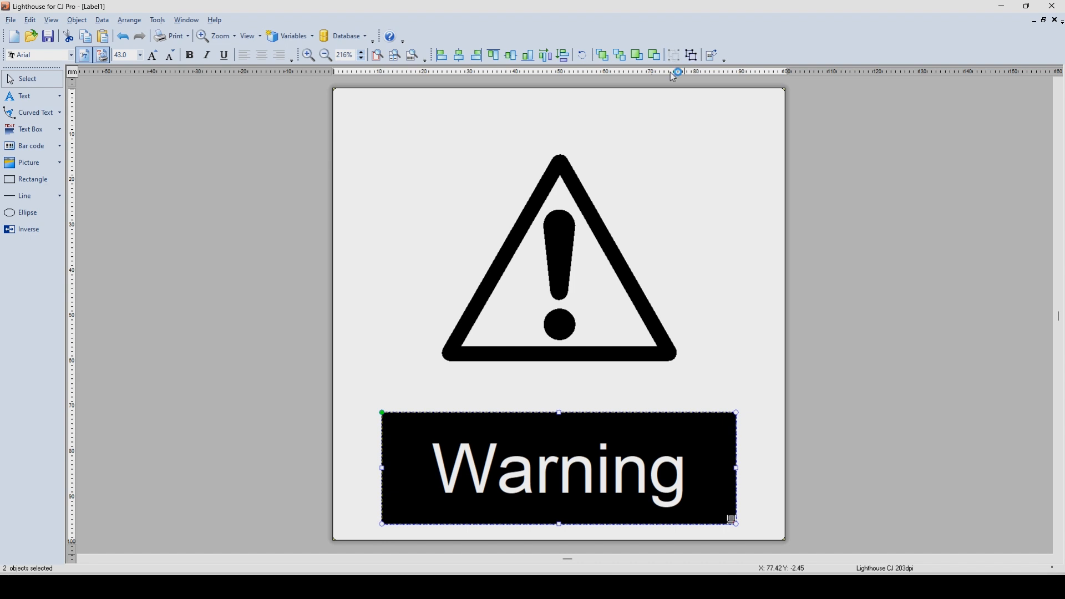
Step: Reposition the grouped Warning banner near the label's lower edge, centre it horizontally, and ungroup it
left_click_drag(665, 421, 640, 423)
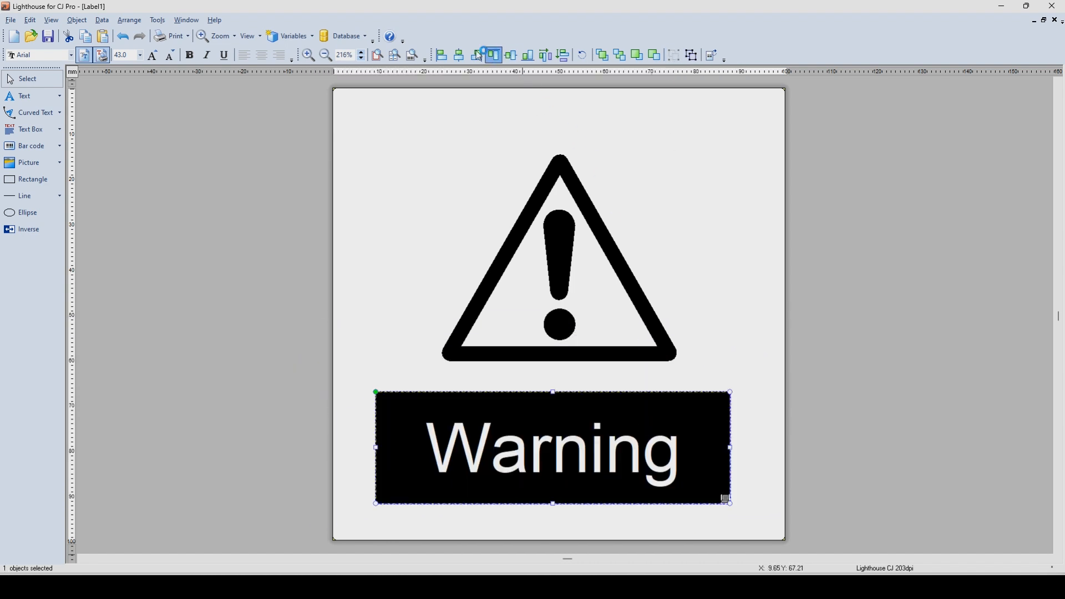
left_click(528, 55)
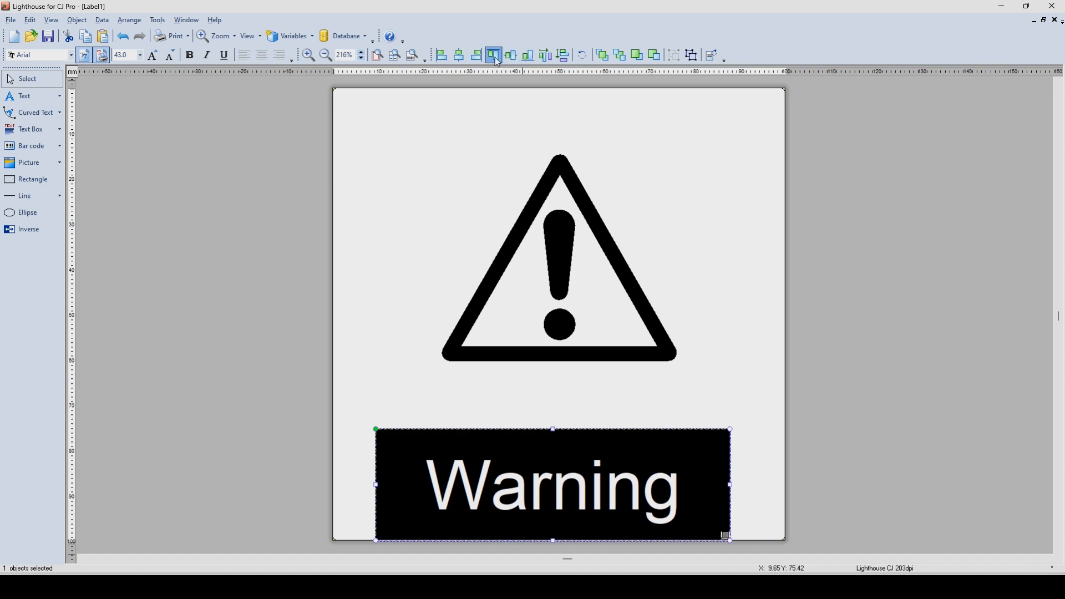
left_click(460, 58)
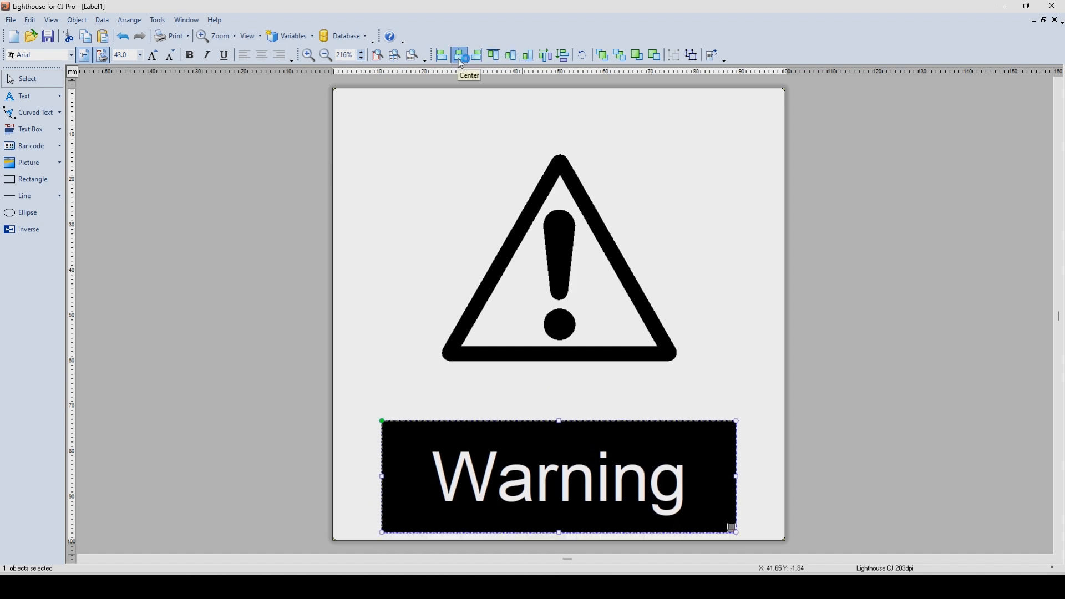
left_click(691, 55)
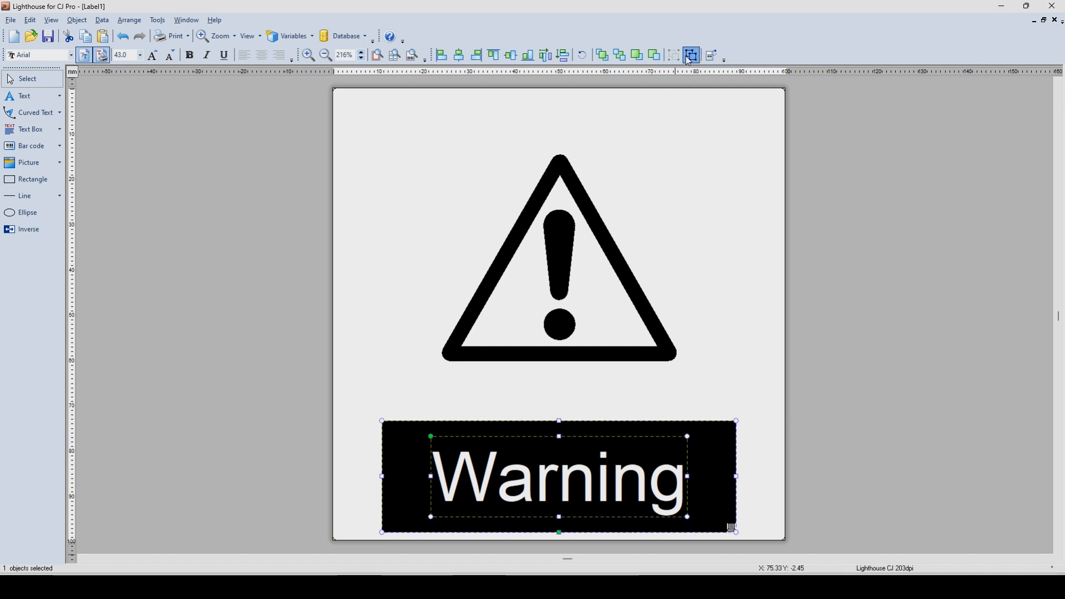